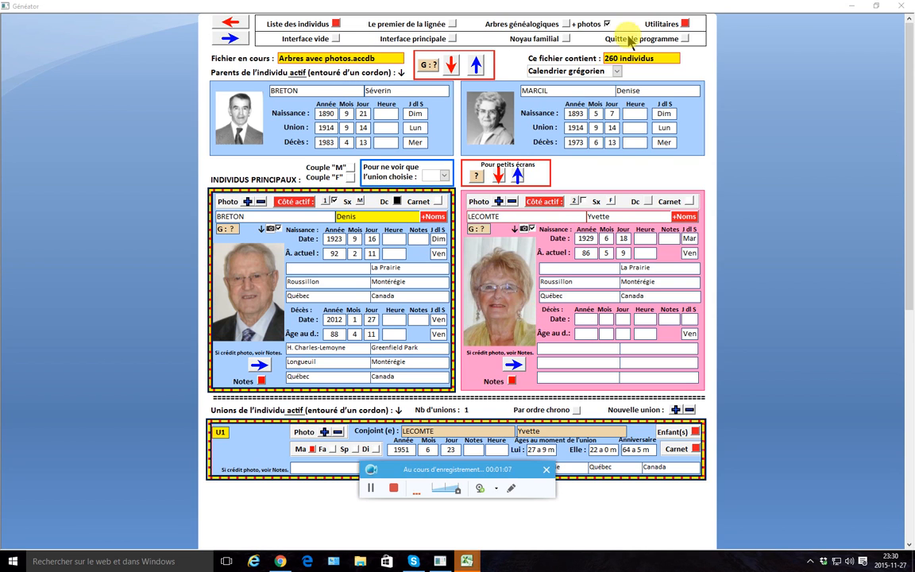
Step: Check which default office suite is selected for Généator under item 4 of utilities module 13, Préférences, options, corrections et vérifications
left_click(685, 23)
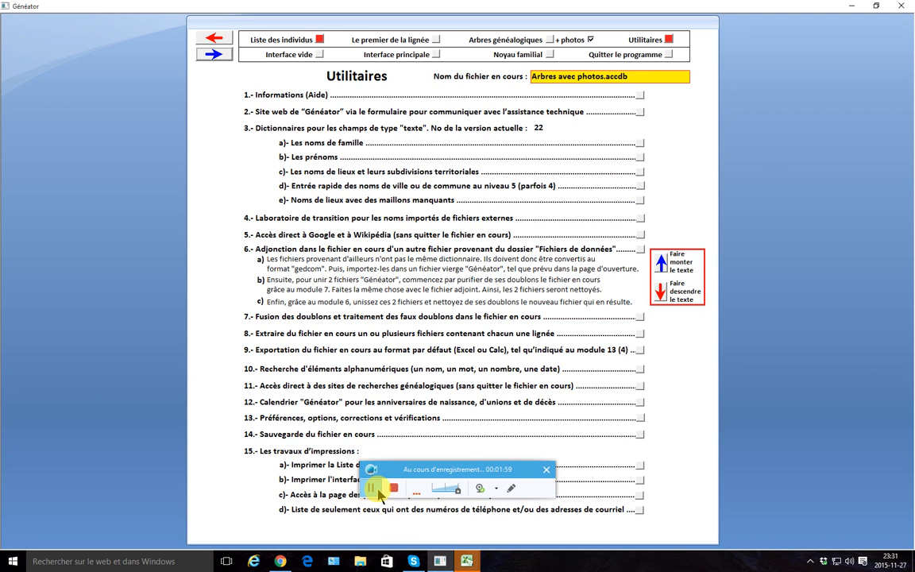
left_click(370, 489)
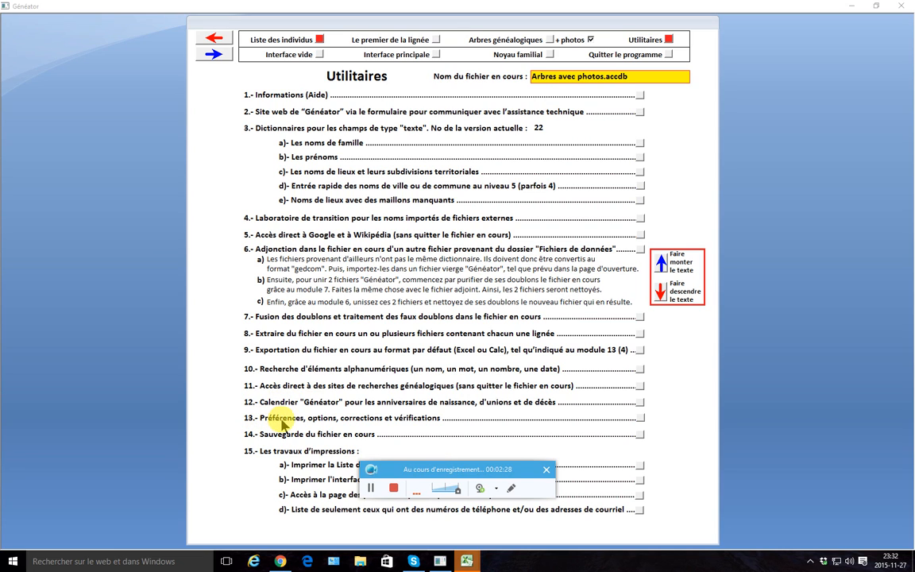
left_click(640, 417)
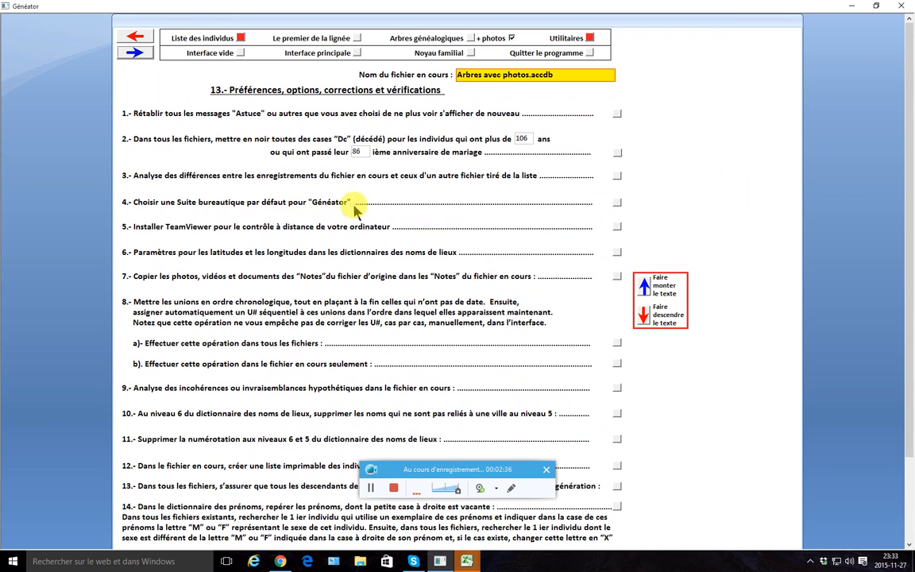
left_click(617, 202)
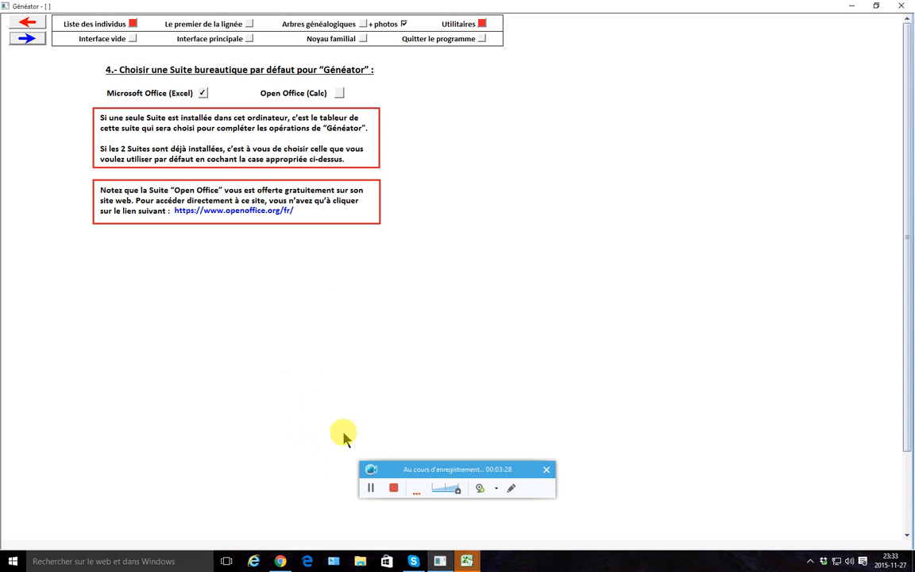
left_click(372, 487)
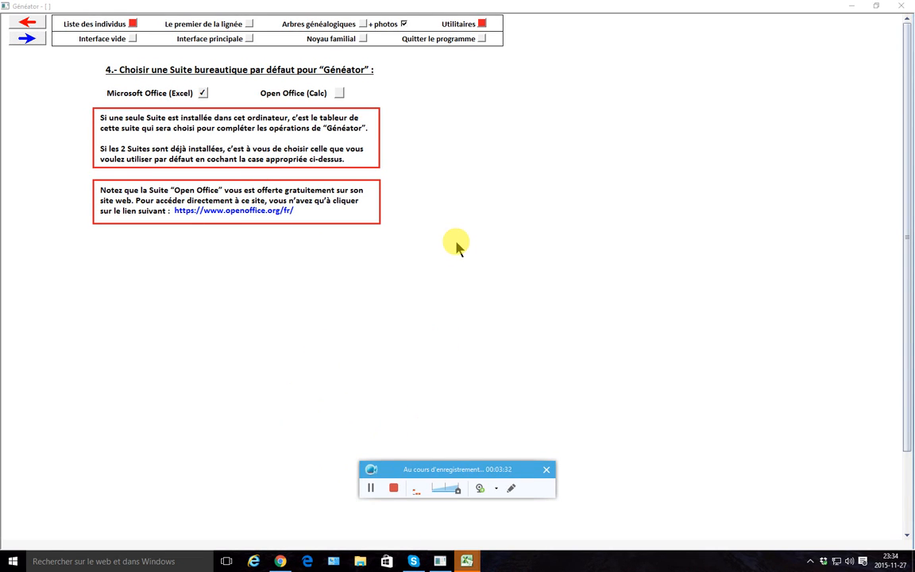
Step: Export the current file, Arbres avec photos.accdb, in the default spreadsheet format with utilities module 9
left_click(482, 24)
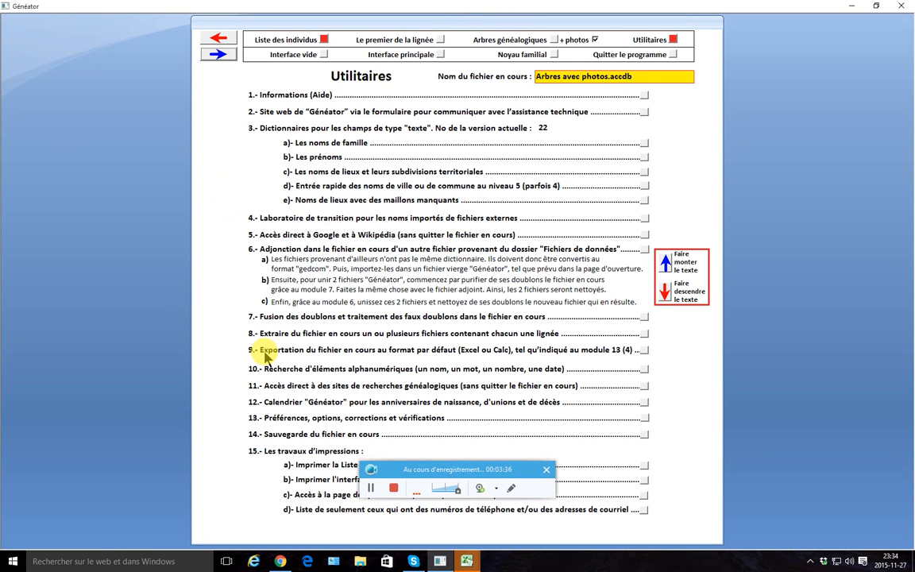
left_click(644, 353)
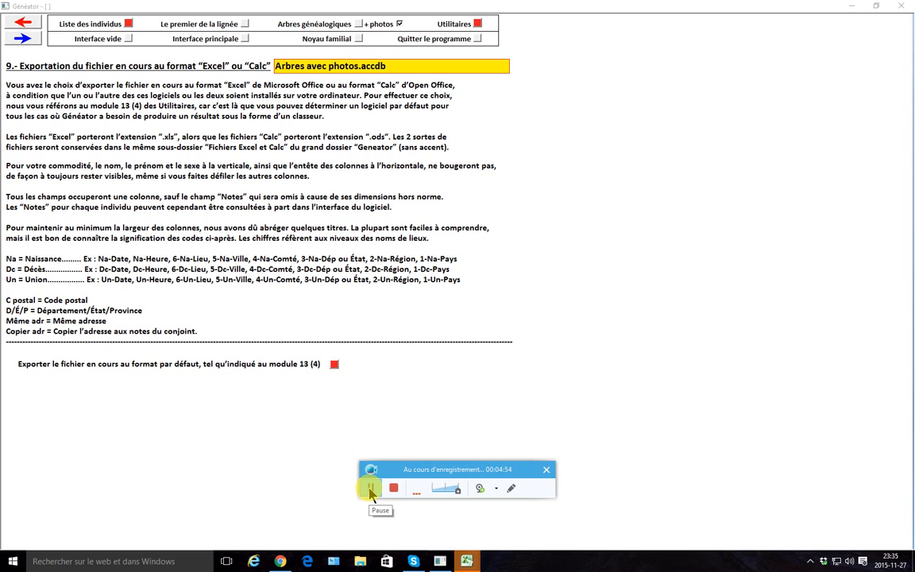
left_click(335, 364)
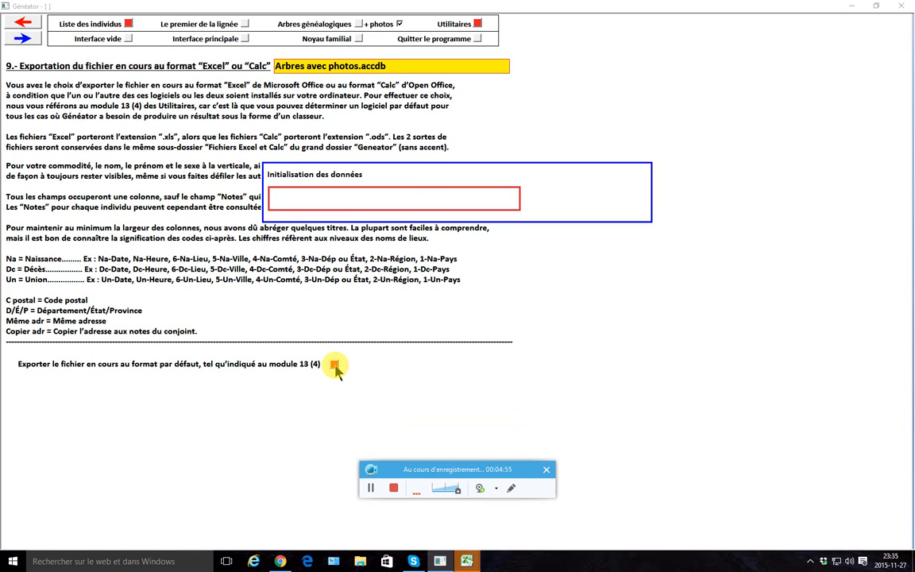
left_click(370, 490)
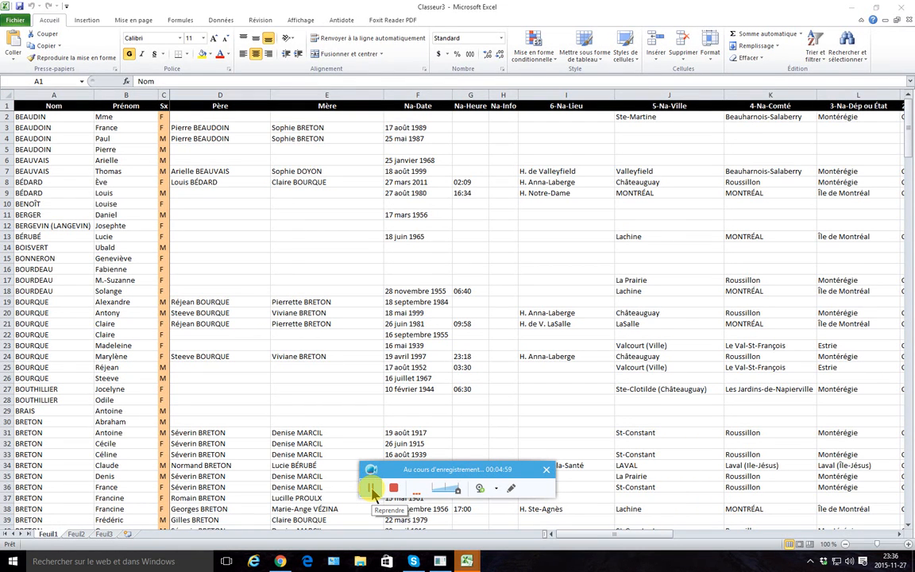
left_click(371, 489)
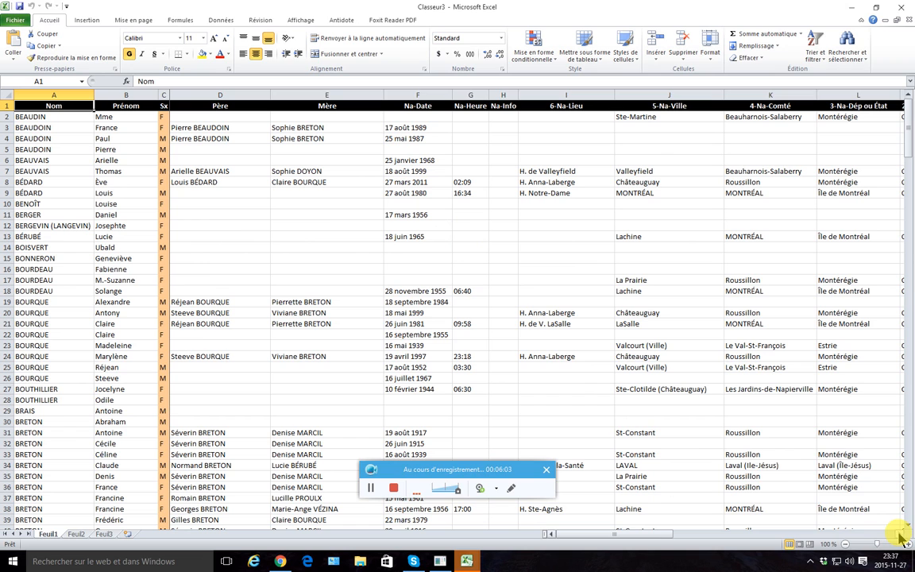
Step: Examine the birth, death and union columns of the exported workbook in Excel and close it
left_click(899, 534)
left_click(899, 534)
left_click(899, 534)
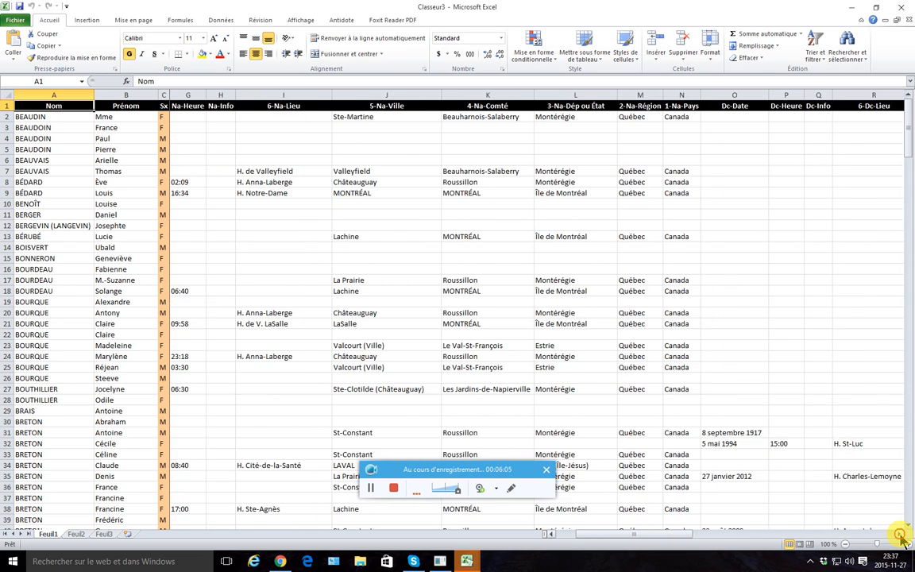
left_click(900, 534)
left_click(900, 535)
left_click(900, 535)
left_click(900, 534)
left_click(900, 535)
left_click(899, 534)
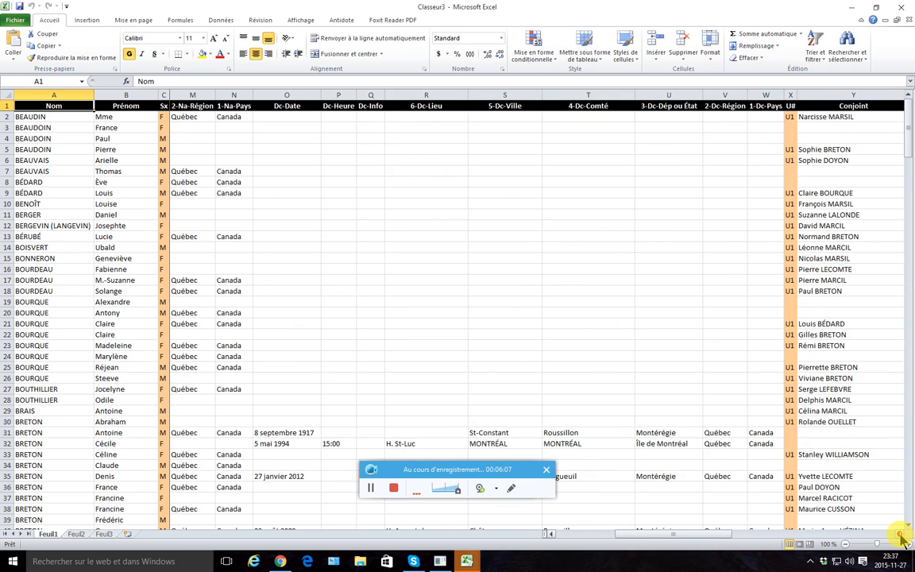
left_click(899, 534)
left_click(899, 534)
left_click(900, 534)
left_click(899, 534)
left_click(899, 534)
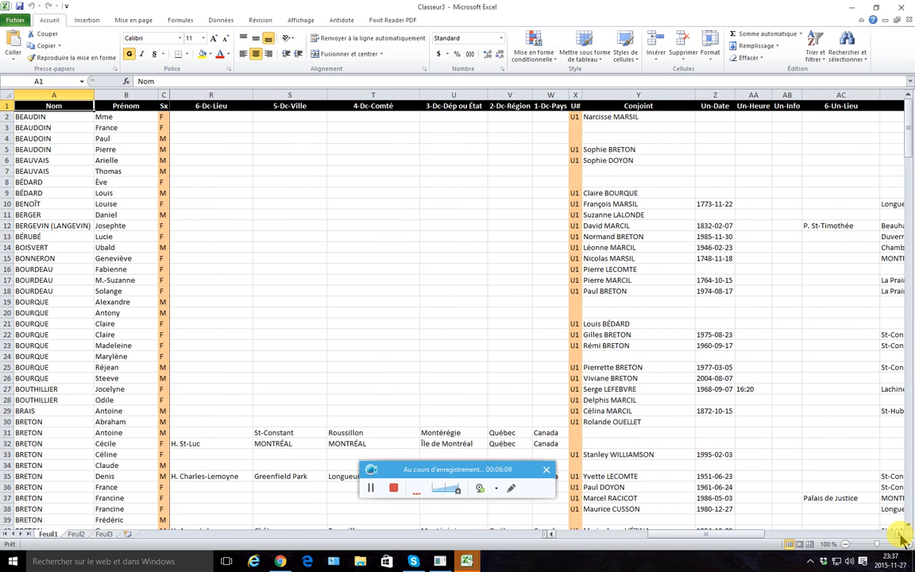
left_click(900, 534)
left_click(899, 534)
left_click(899, 534)
left_click(899, 535)
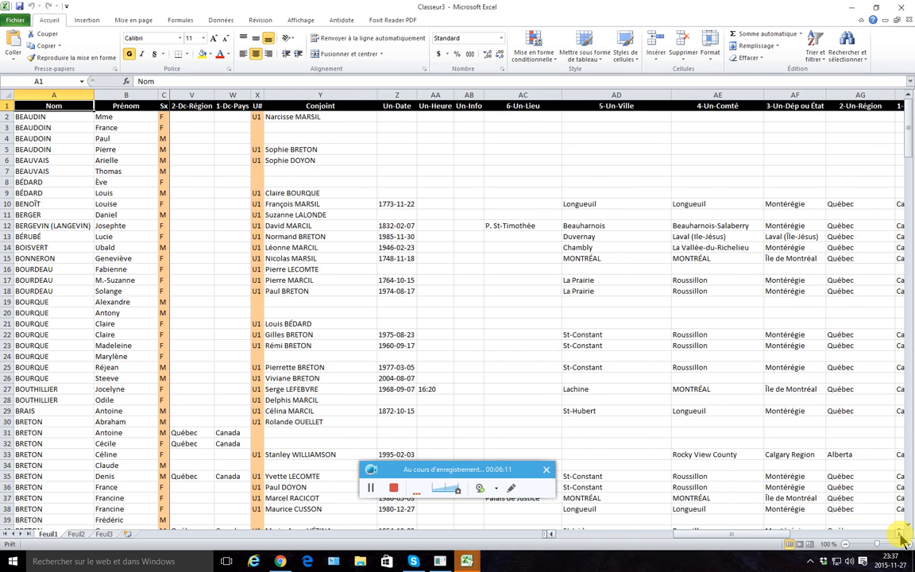
left_click(900, 534)
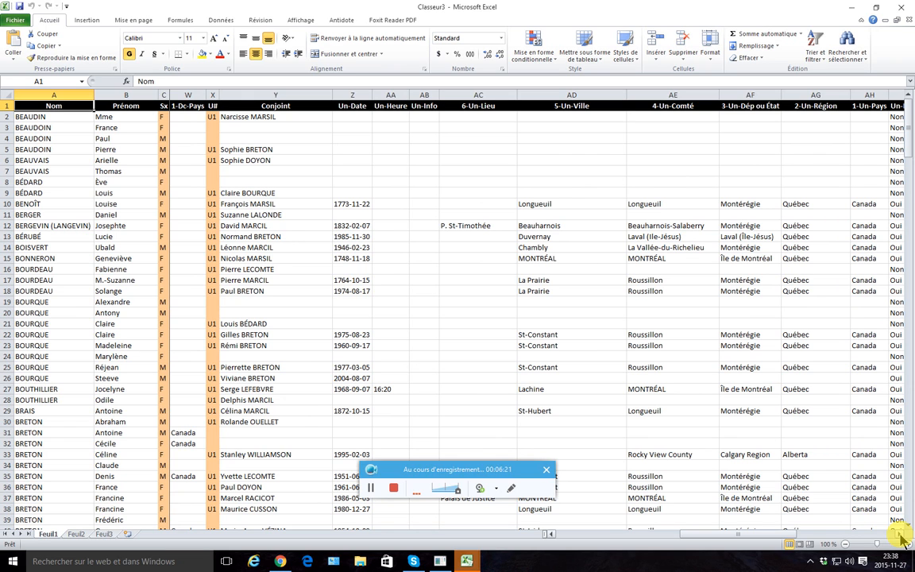
left_click(899, 534)
left_click(899, 535)
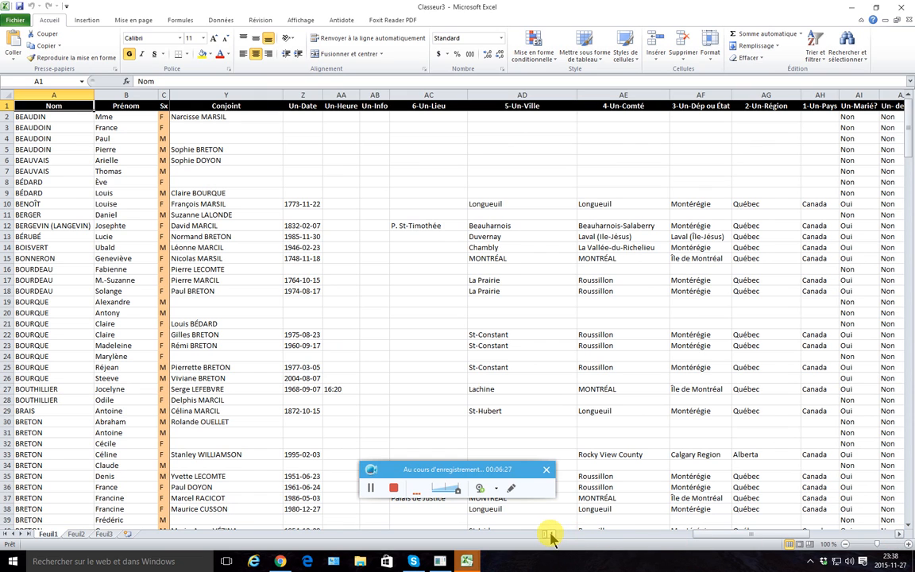
scroll(551, 536, "left", 6)
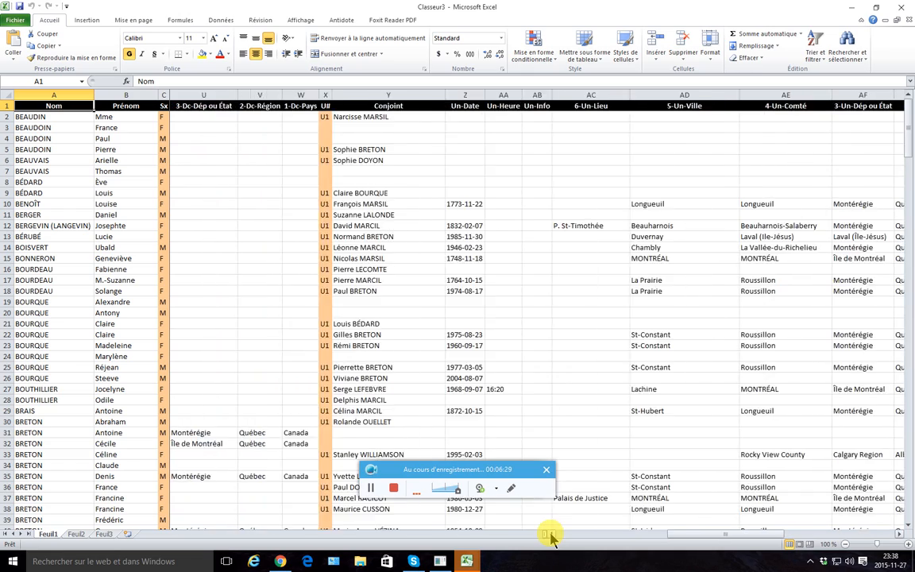
scroll(551, 537, "left", 7)
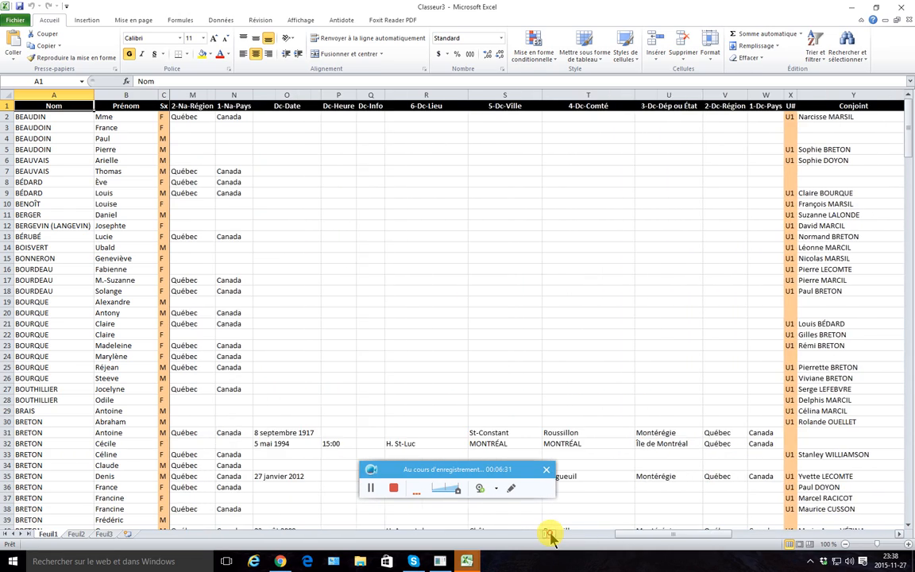
scroll(551, 536, "left", 7)
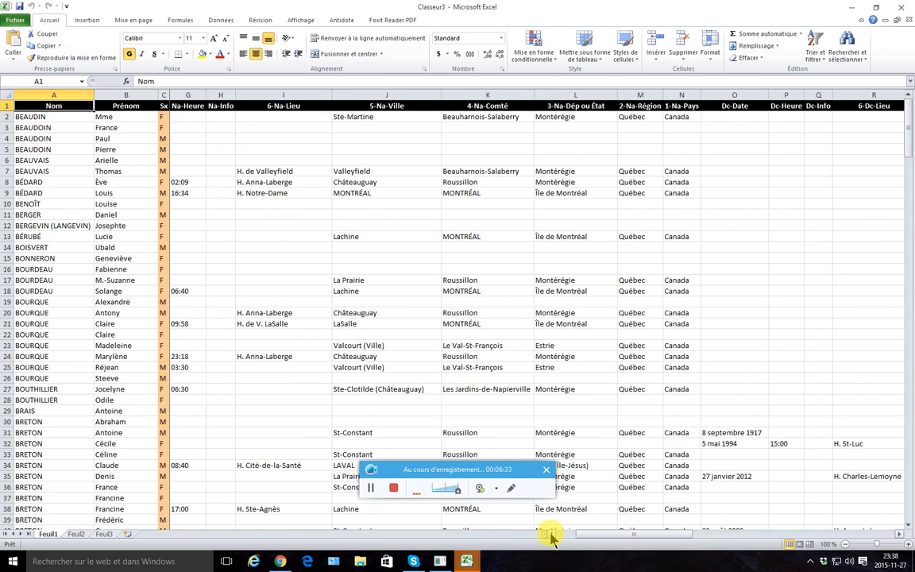
scroll(551, 537, "left", 1)
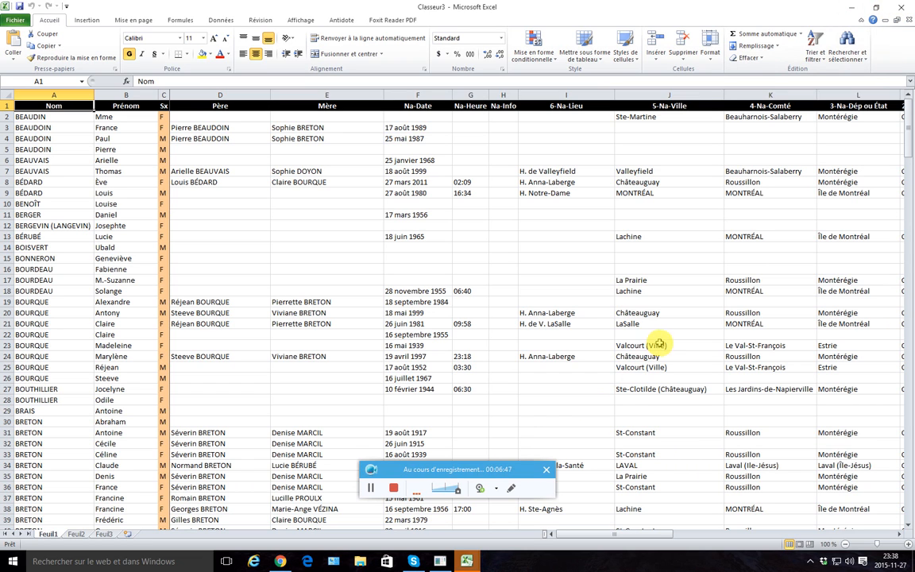
left_click(901, 8)
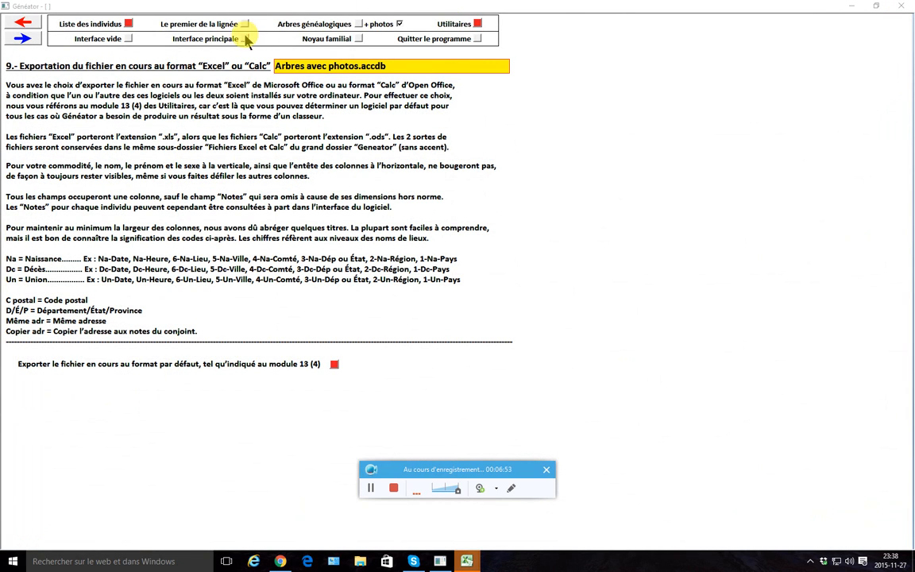
Step: Search the whole file for "lemoyne" with utilities module 10 and open the matching individual's record in the main interface
left_click(27, 24)
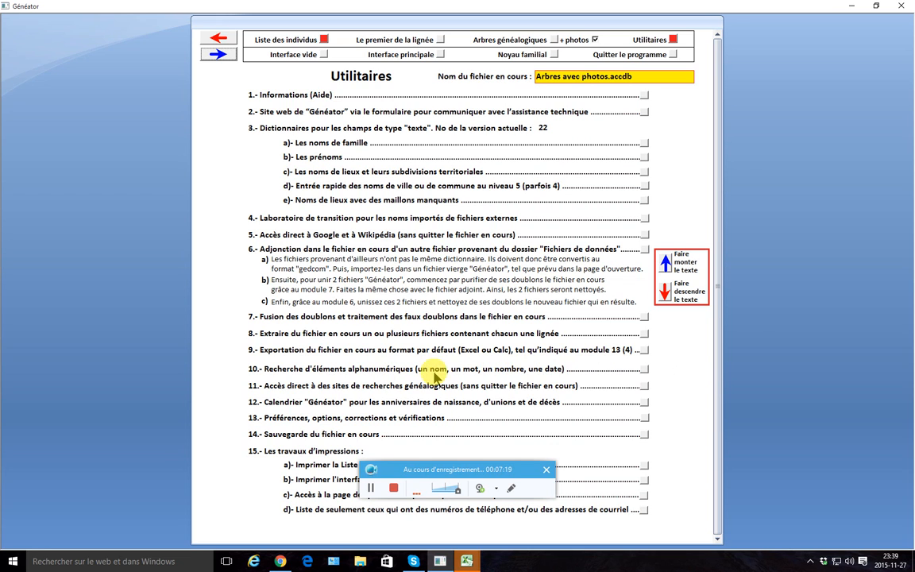
left_click(645, 370)
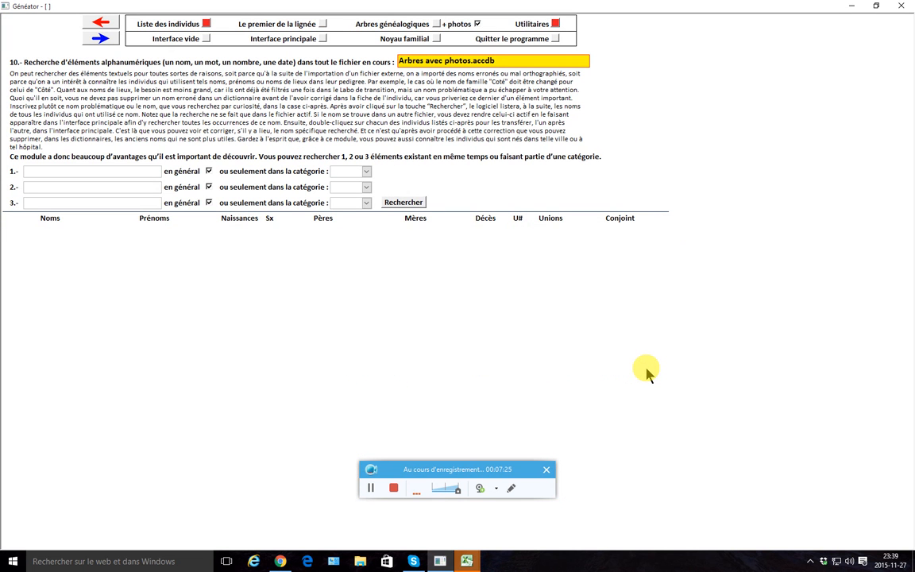
left_click(372, 489)
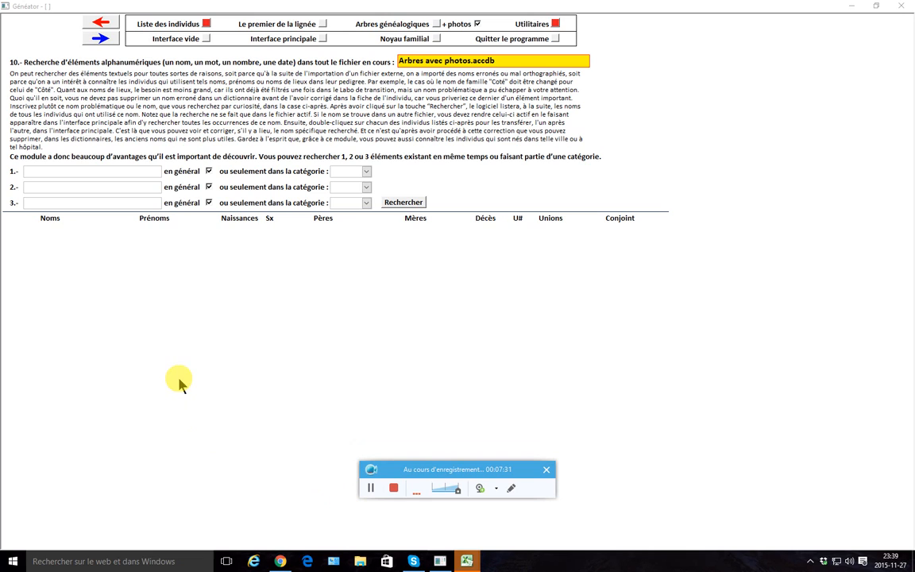
left_click(74, 172)
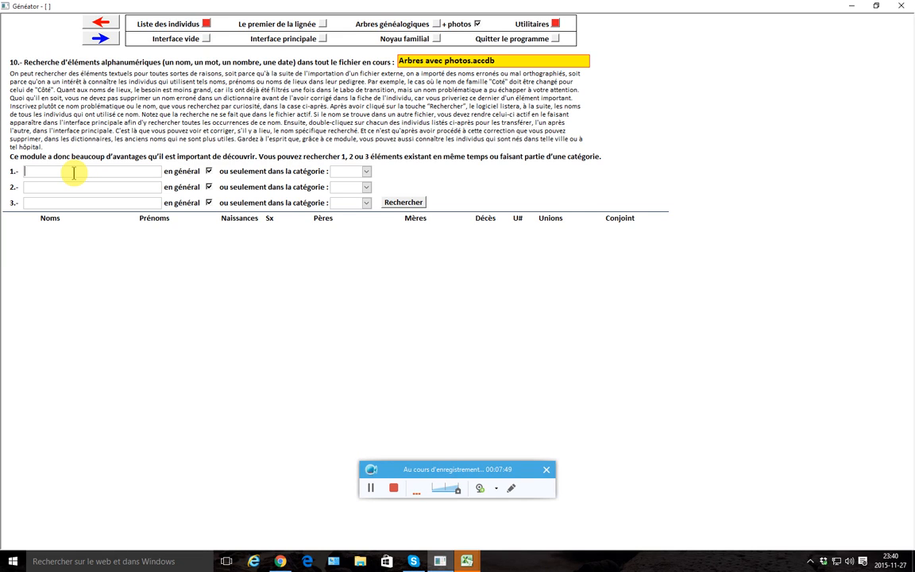
type("lemoyne")
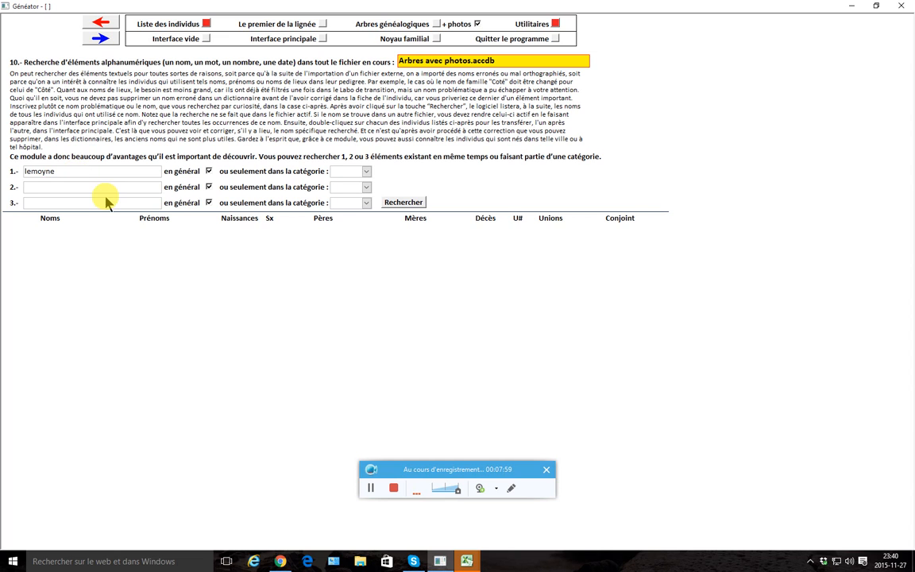
left_click(401, 203)
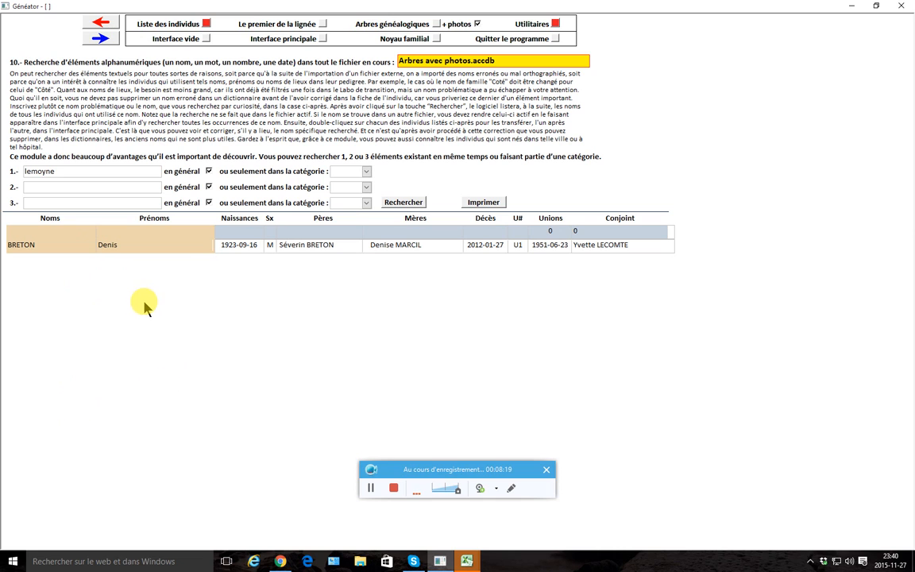
double_click(112, 249)
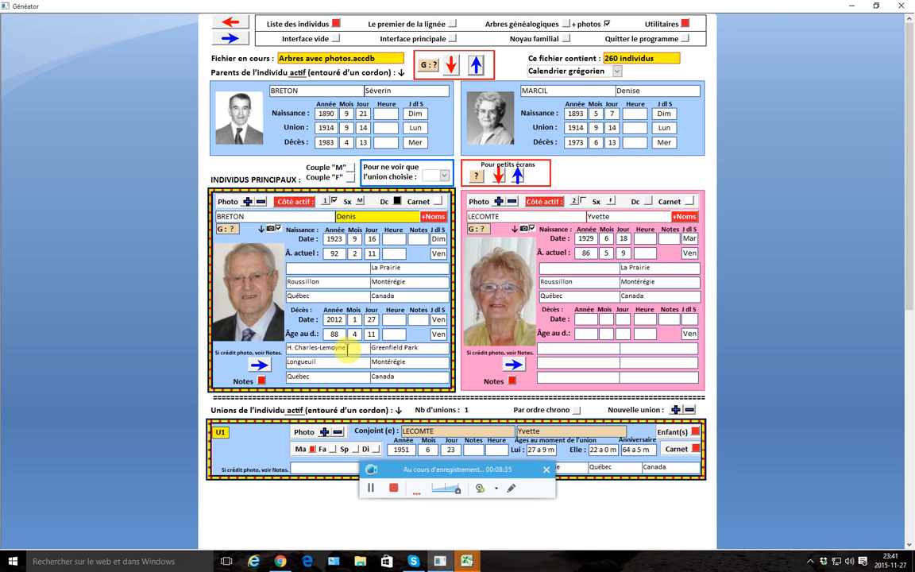
Step: Examine the category choices for the first search element in utilities module 10 and return to the utilities list
left_click(686, 24)
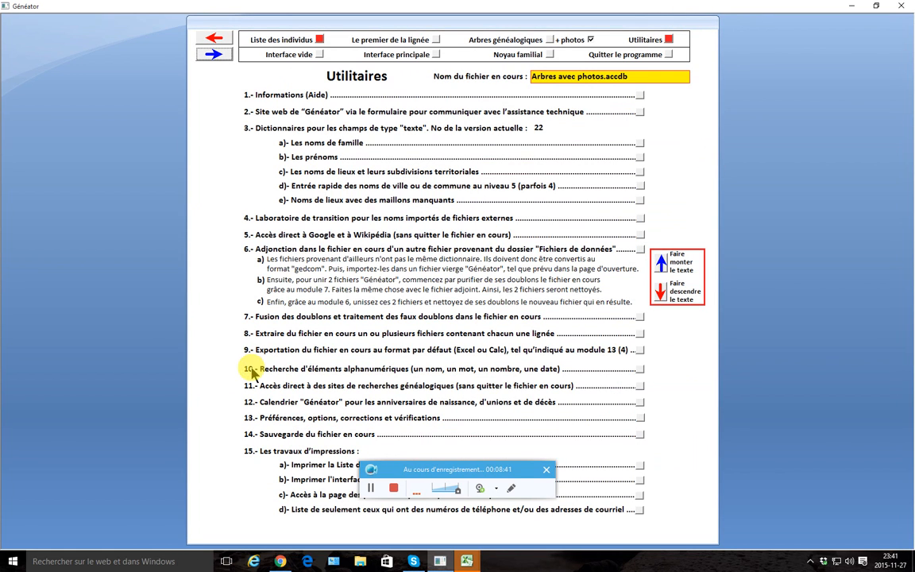
left_click(639, 371)
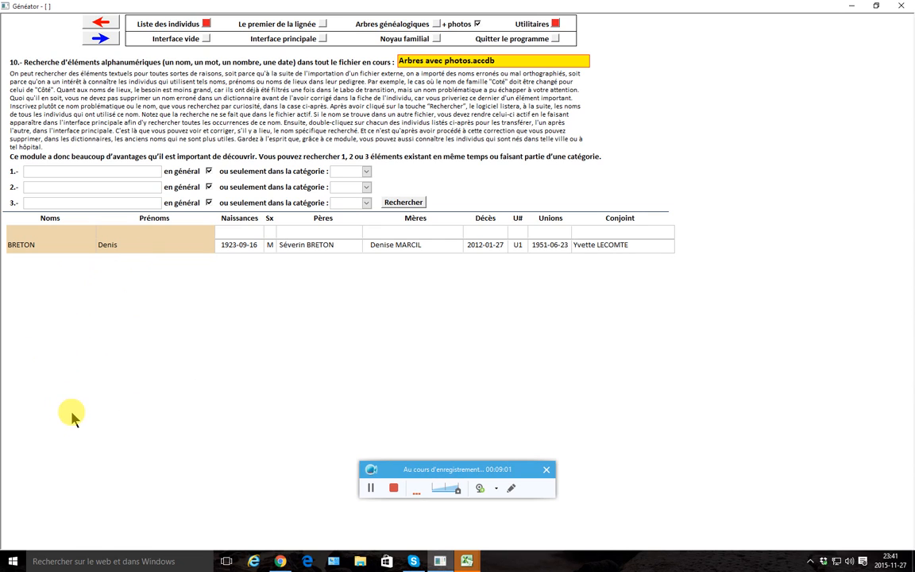
left_click(376, 490)
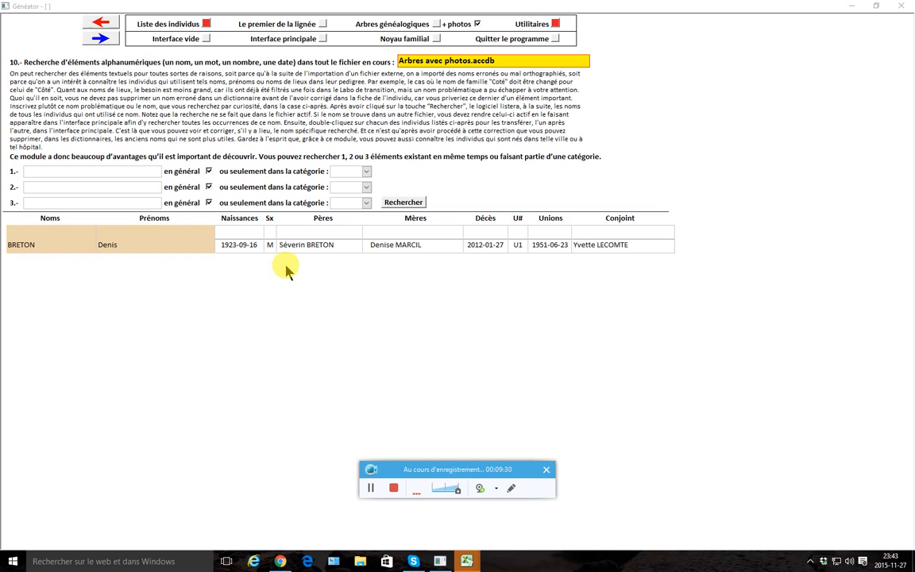
left_click(371, 488)
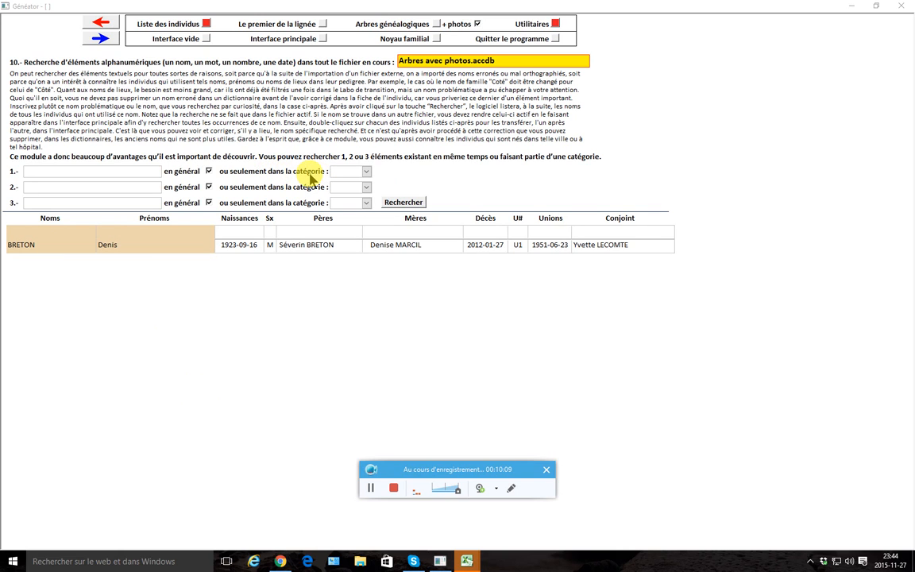
left_click(366, 173)
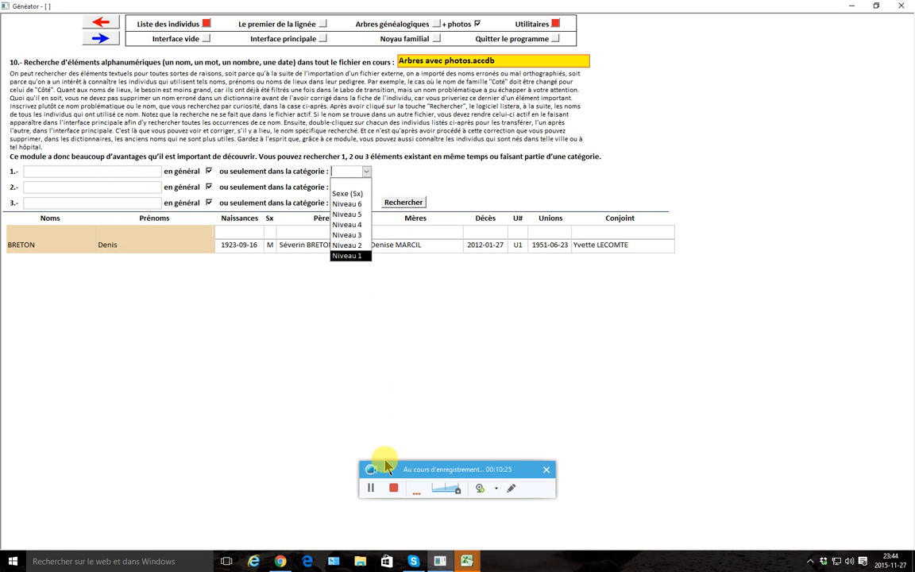
left_click(372, 490)
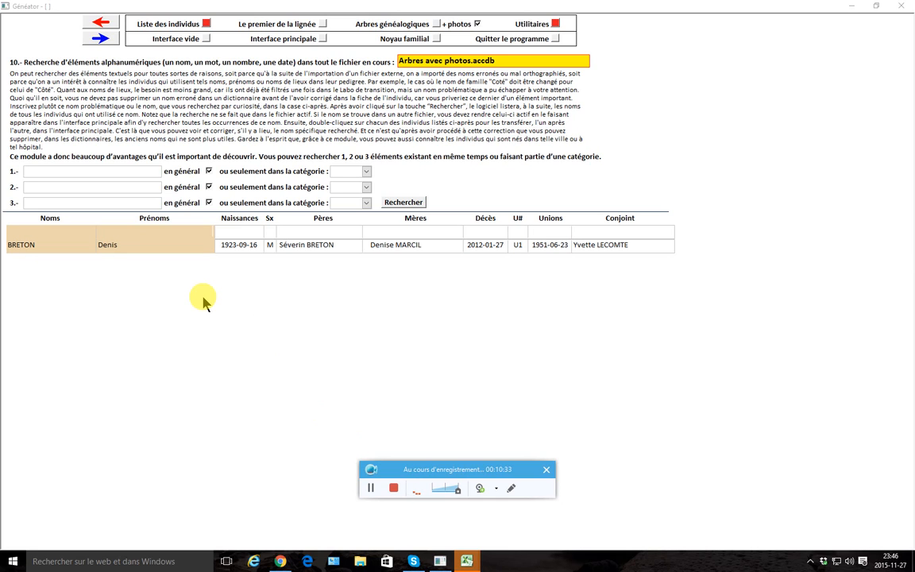
left_click(555, 25)
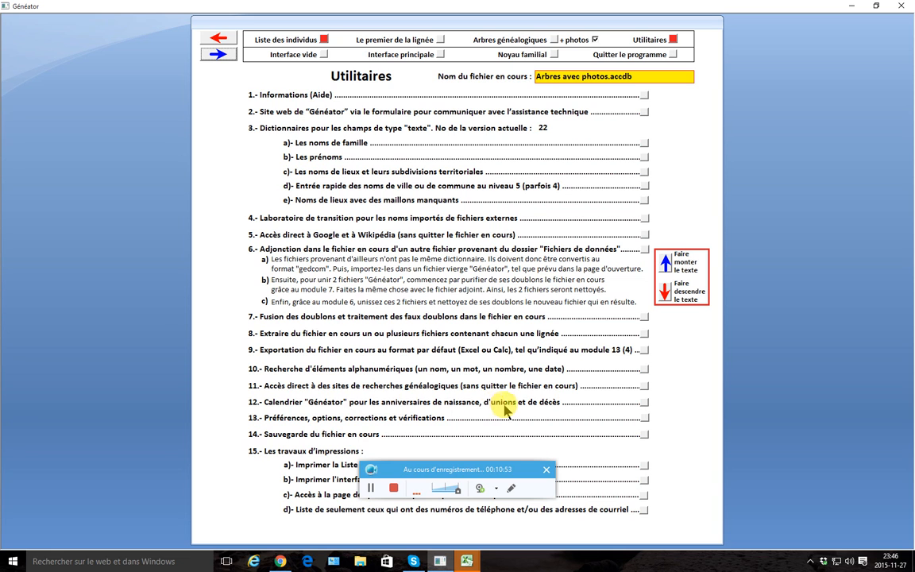
Step: Open the anniversary calendar, utilities module 12, and mark its introductory information text as read
left_click(644, 402)
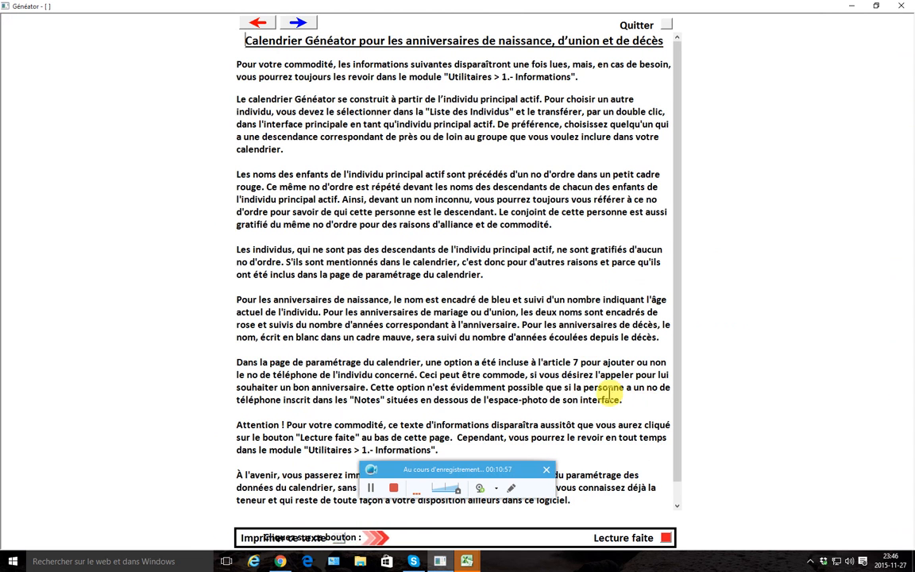
left_click(667, 537)
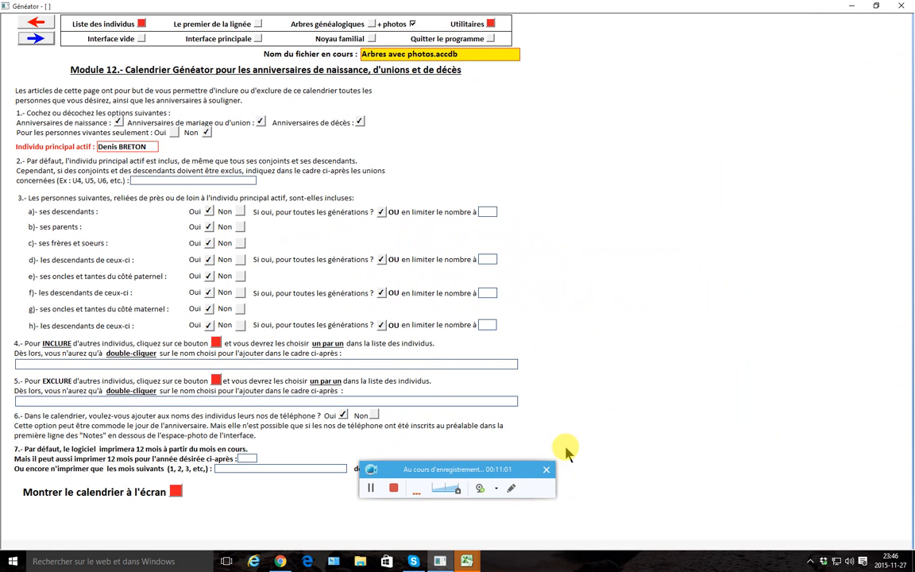
left_click(371, 488)
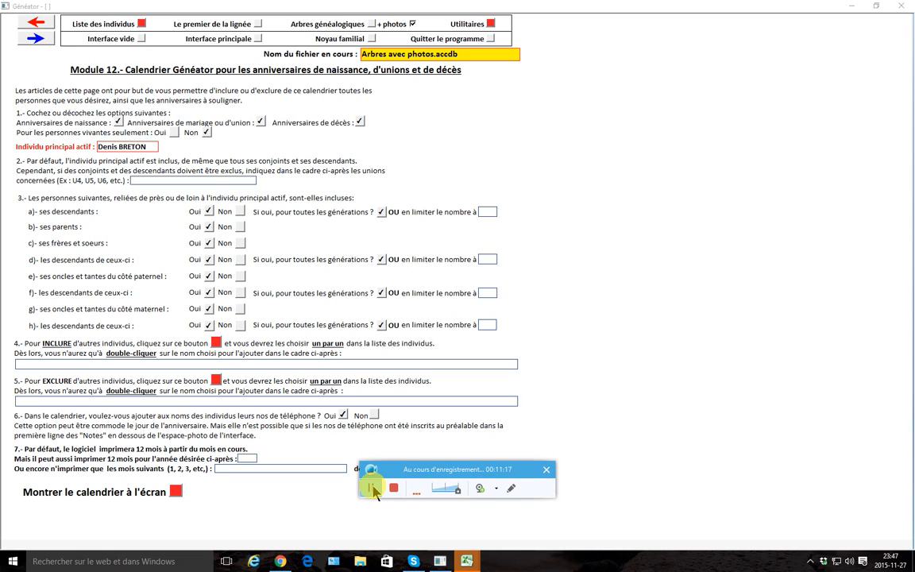
left_click(373, 490)
Step: Make the wife of the main couple the active individual in the main interface and return to the utilities list
left_click(257, 38)
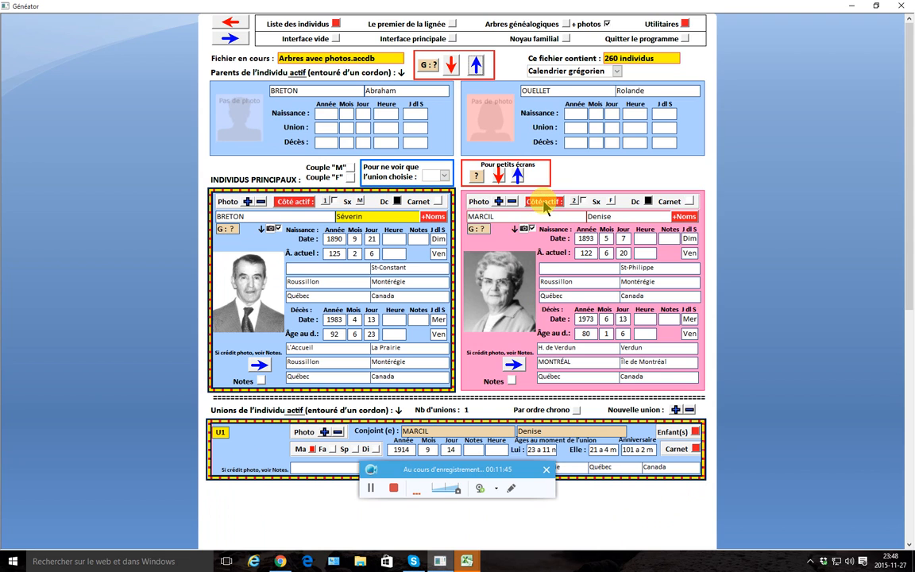
left_click(545, 204)
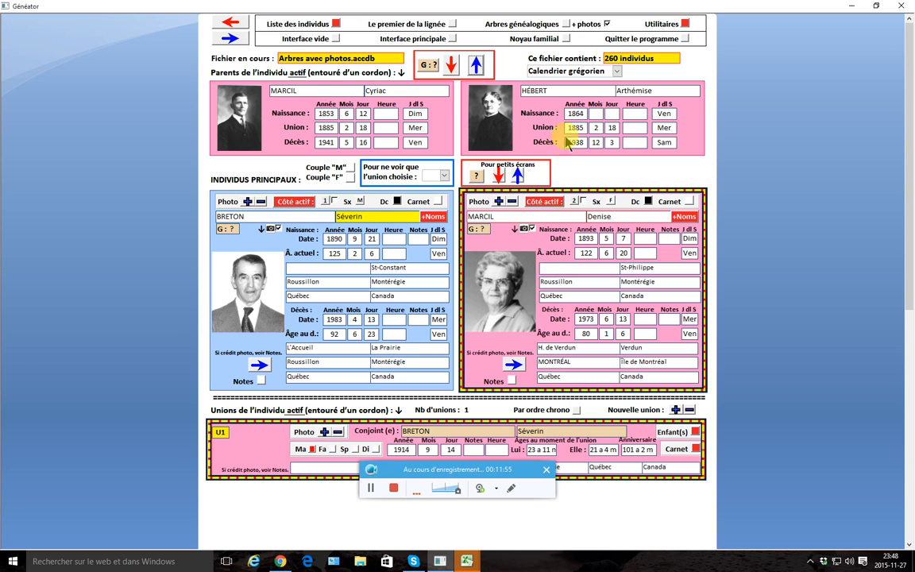
left_click(685, 24)
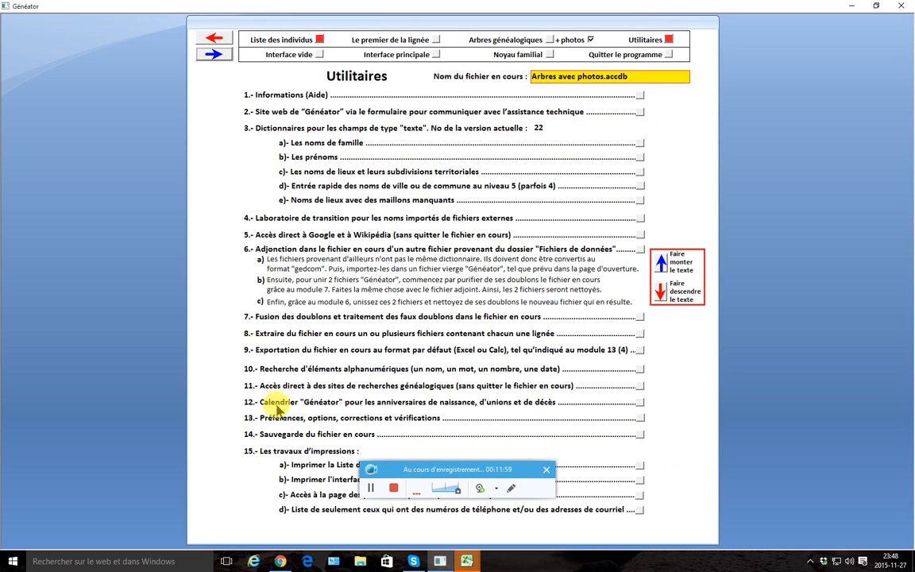
Step: In utilities module 12, enter 2015 as the desired year, request month 5 of year 2015, and show the calendar on screen
left_click(640, 404)
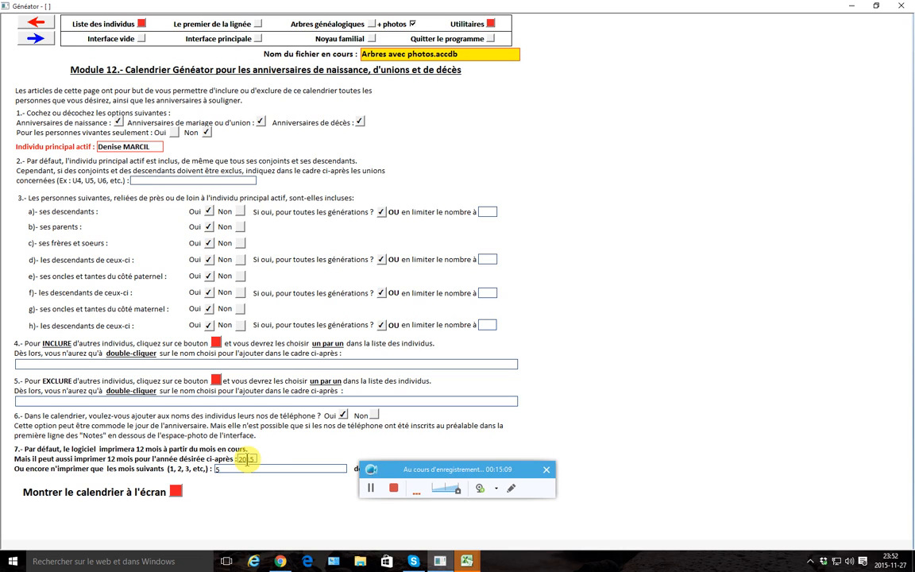
left_click(178, 492)
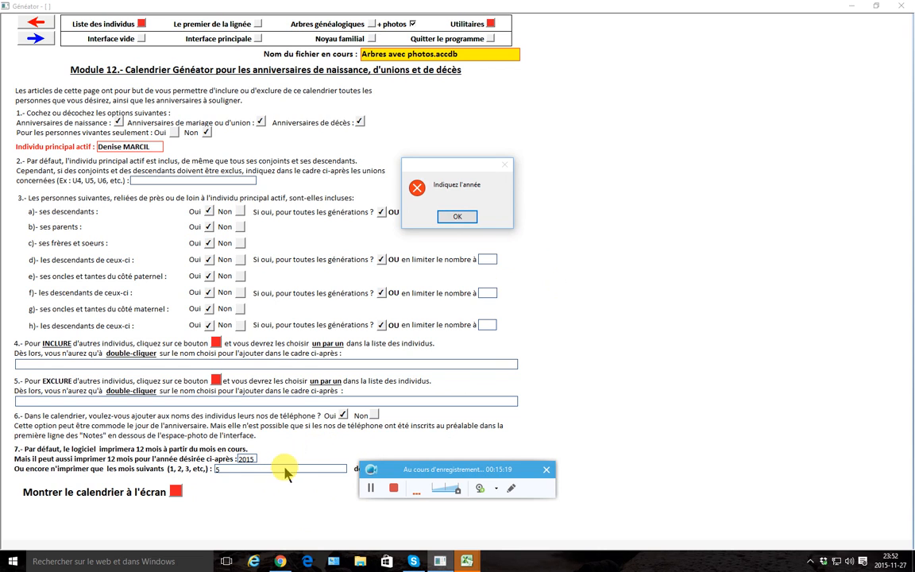
left_click_drag(515, 474, 723, 493)
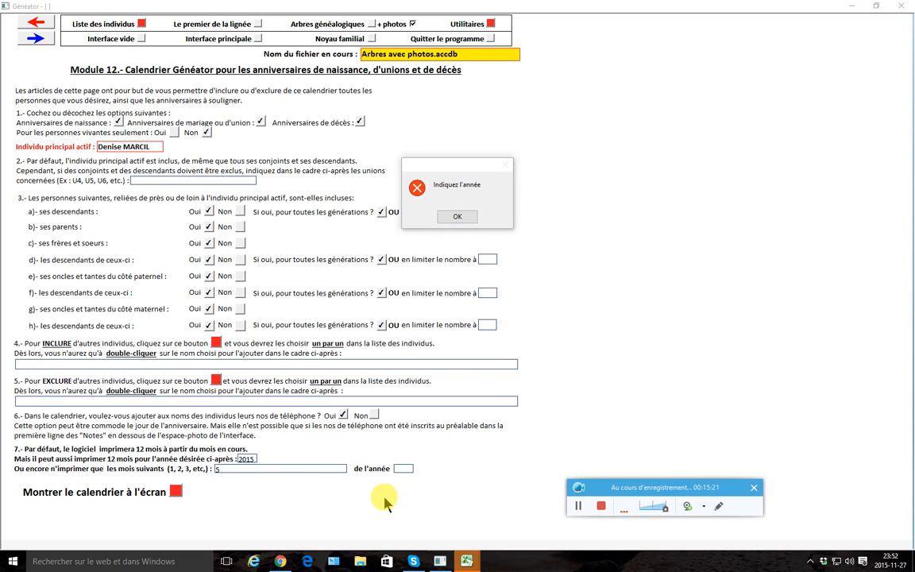
left_click(401, 468)
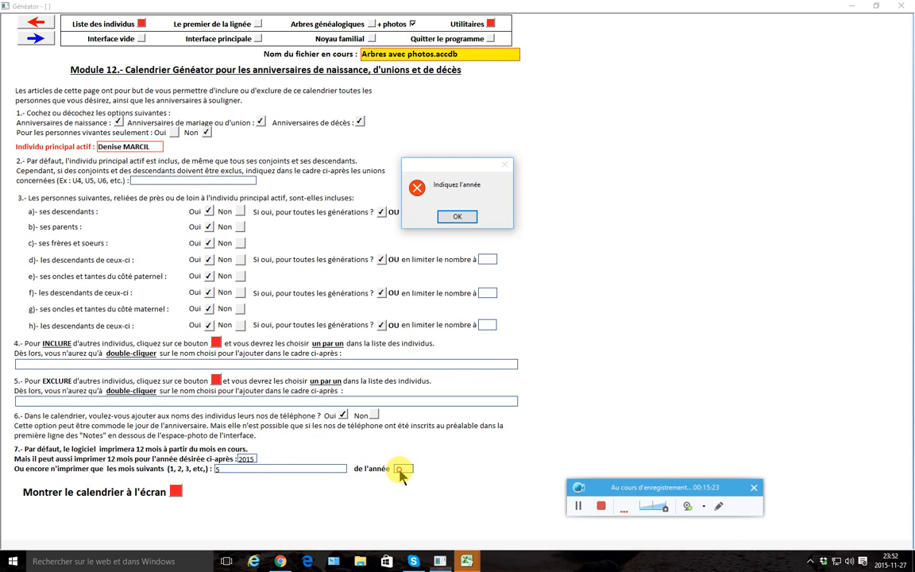
left_click(447, 215)
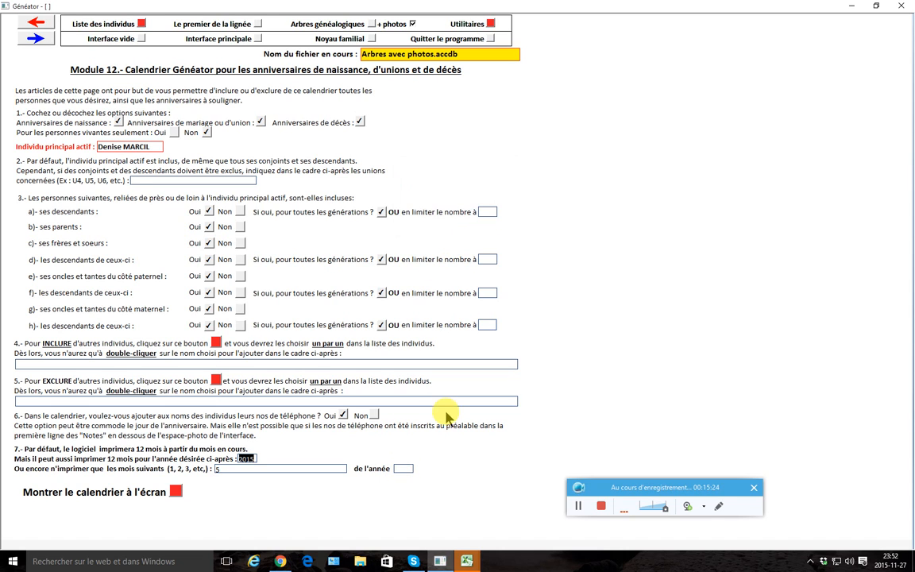
left_click(401, 469)
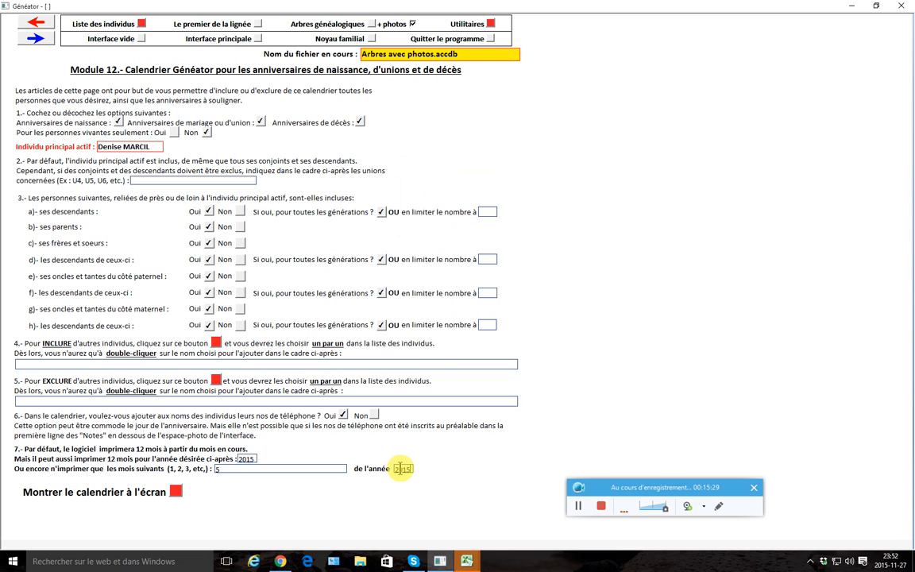
left_click(175, 491)
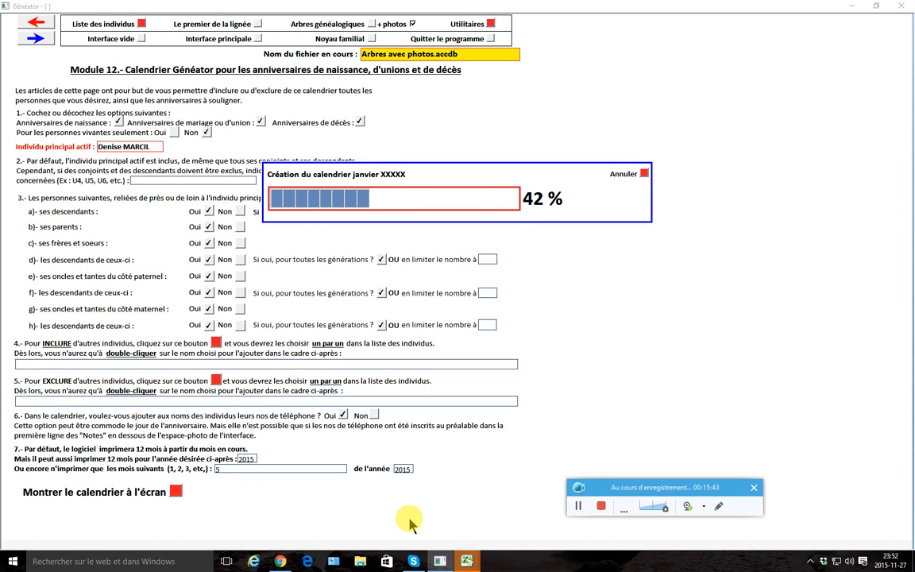
left_click(578, 506)
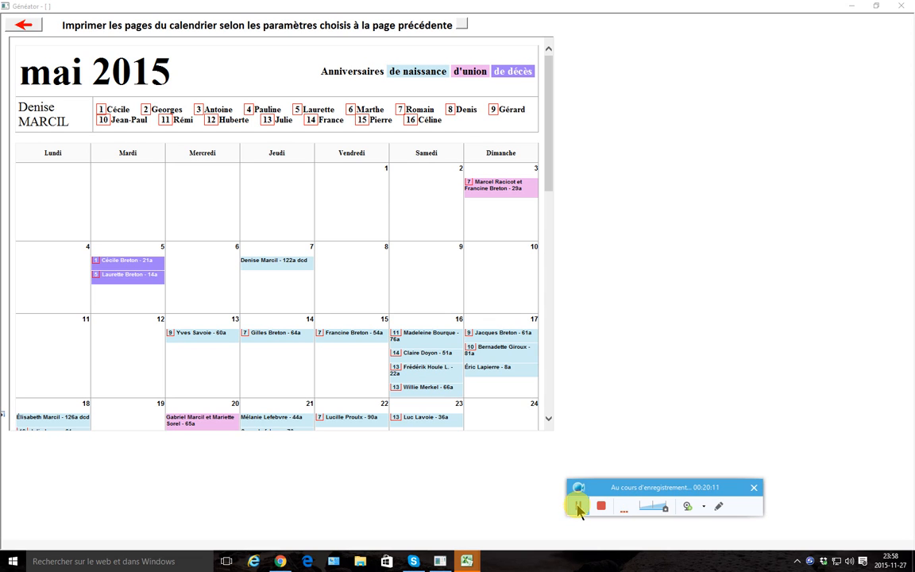
left_click(602, 510)
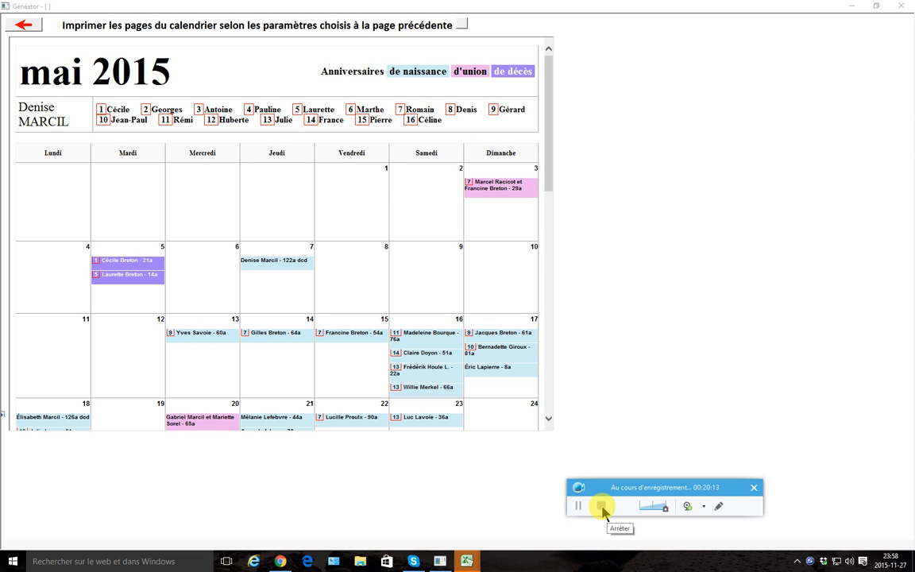